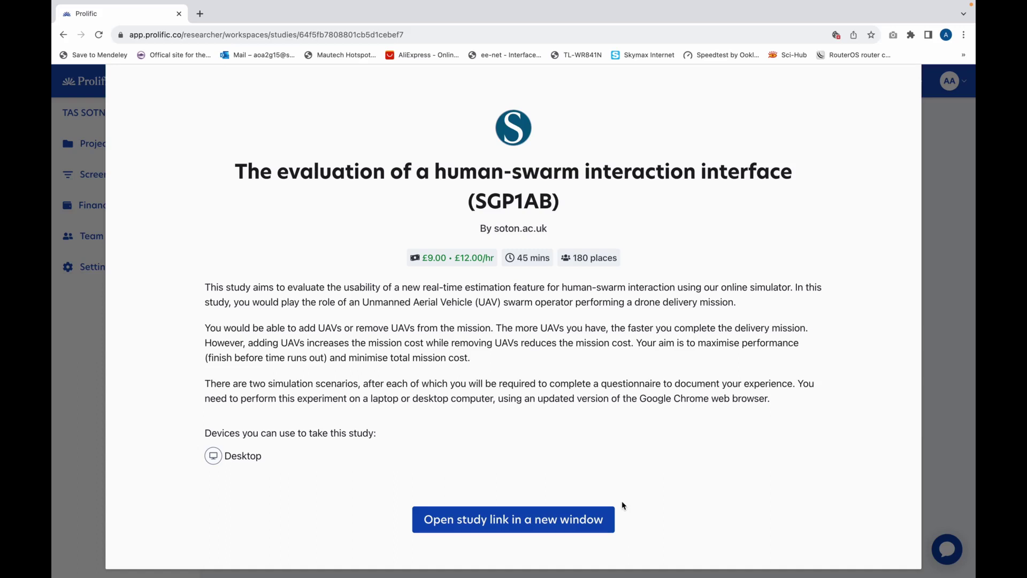
Open the human-swarm study link from the Prolific study page in a new tab.
{"action": "left_click", "coordinate": [565, 514]}
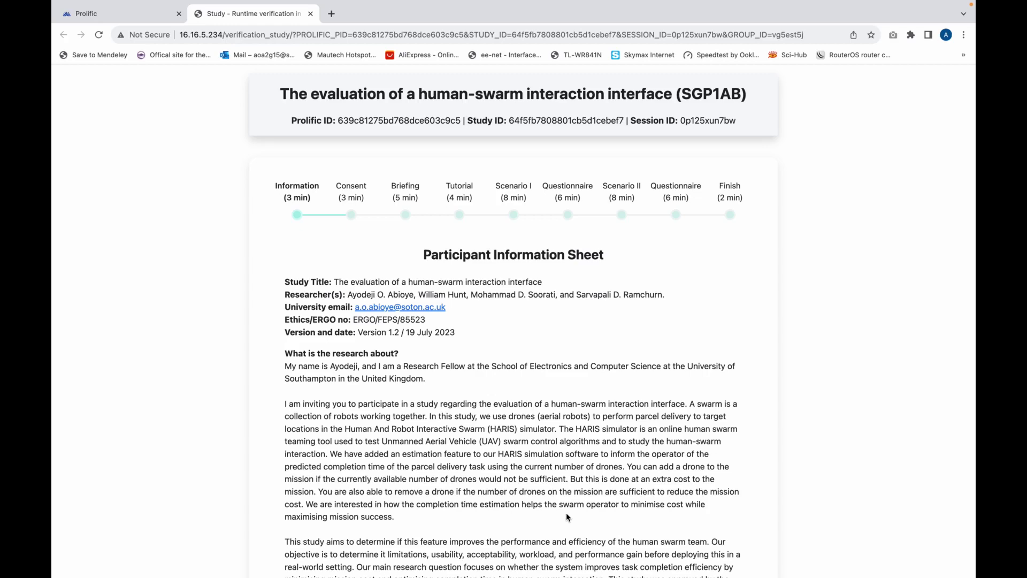
Advance through the Participant Information Sheet and the consent/demographics page to the Study Briefing.
{"action": "scroll", "coordinate": [565, 516], "scroll_direction": "down", "scroll_amount": 20}
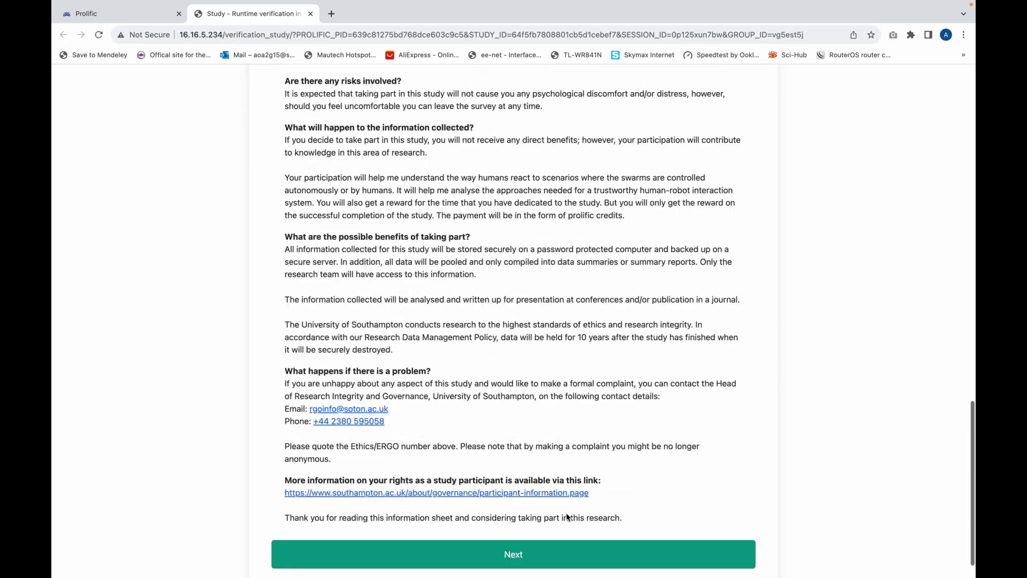
{"action": "left_click", "coordinate": [566, 516]}
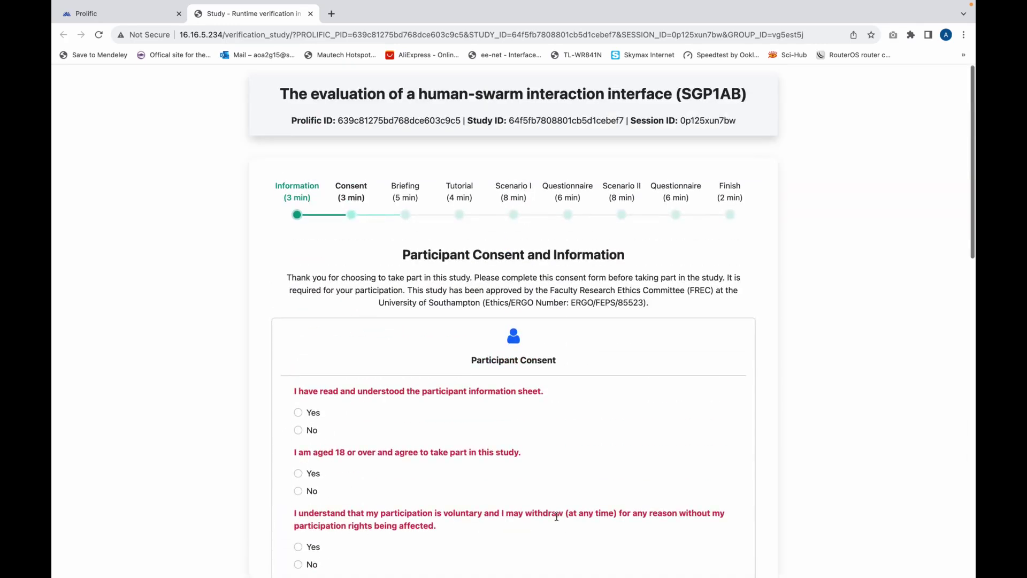
{"action": "scroll", "coordinate": [557, 516], "scroll_direction": "down", "scroll_amount": 10}
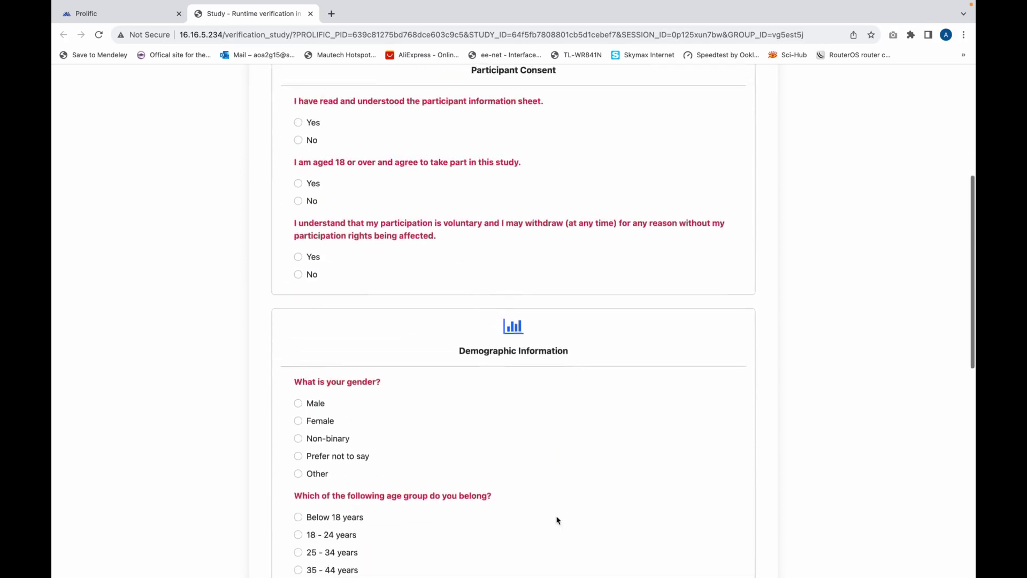
{"action": "scroll", "coordinate": [556, 519], "scroll_direction": "down", "scroll_amount": 6}
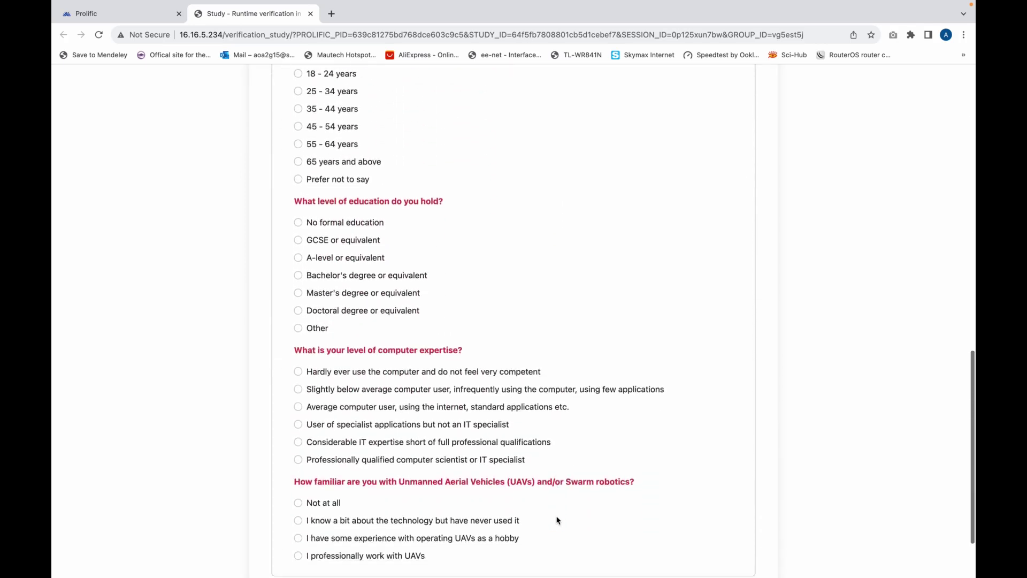
{"action": "left_click", "coordinate": [558, 520]}
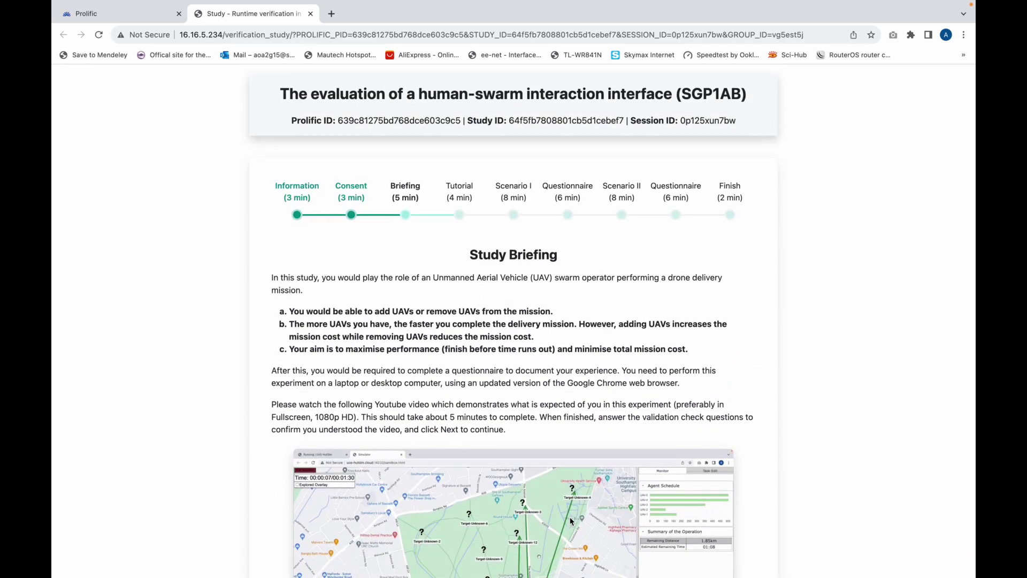
Answer the briefing validation check with 3, 4 and 8 and continue to the Simulator Tutorial.
{"action": "scroll", "coordinate": [570, 521], "scroll_direction": "down", "scroll_amount": 10}
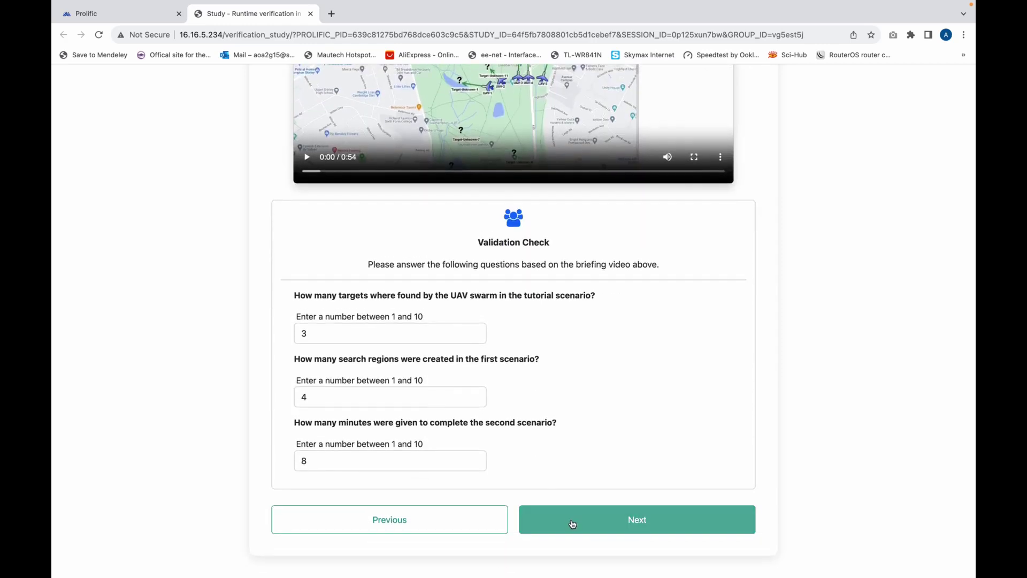
{"action": "left_click", "coordinate": [573, 523]}
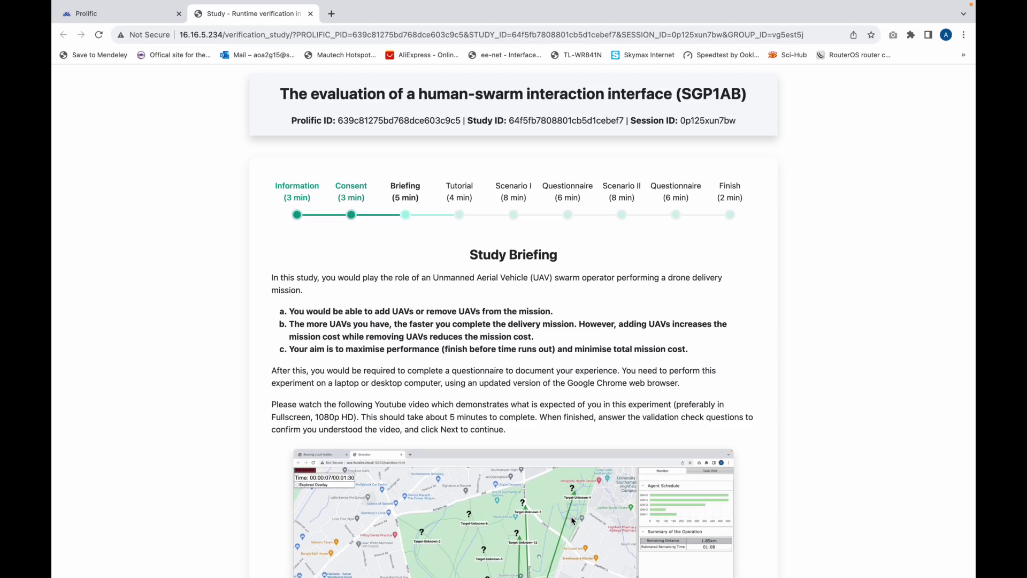
{"action": "scroll", "coordinate": [571, 516], "scroll_direction": "down", "scroll_amount": 8}
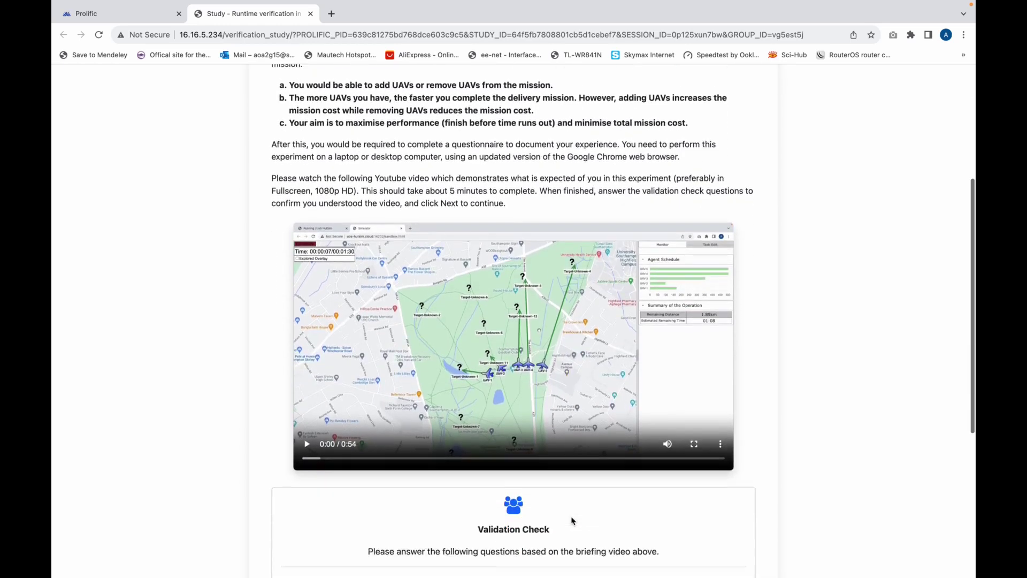
{"action": "scroll", "coordinate": [571, 520], "scroll_direction": "down", "scroll_amount": 2}
{"action": "left_click", "coordinate": [583, 520]}
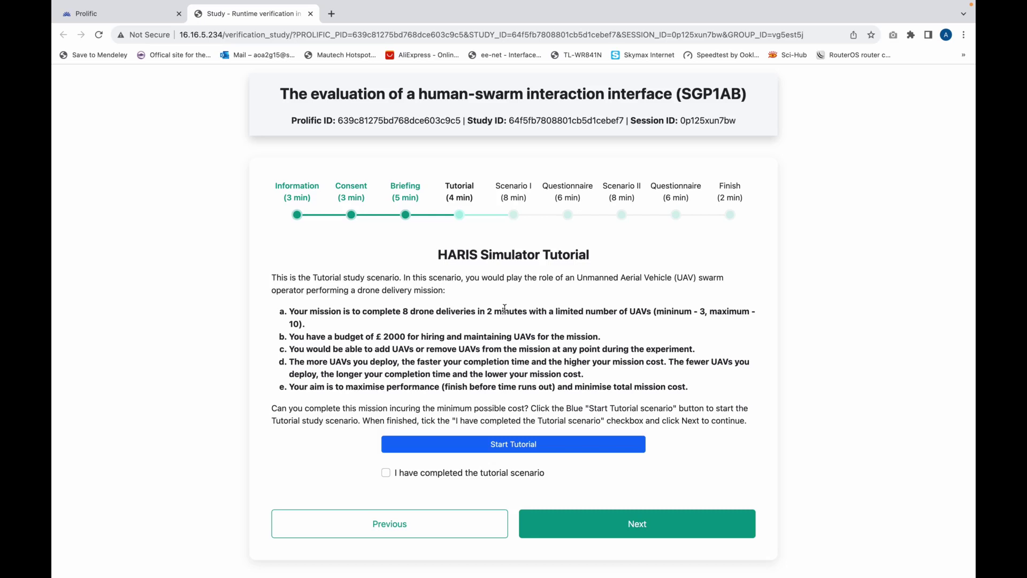
Start the tutorial simulator and select the Prolific ID shown on the study page.
{"action": "left_click", "coordinate": [513, 445]}
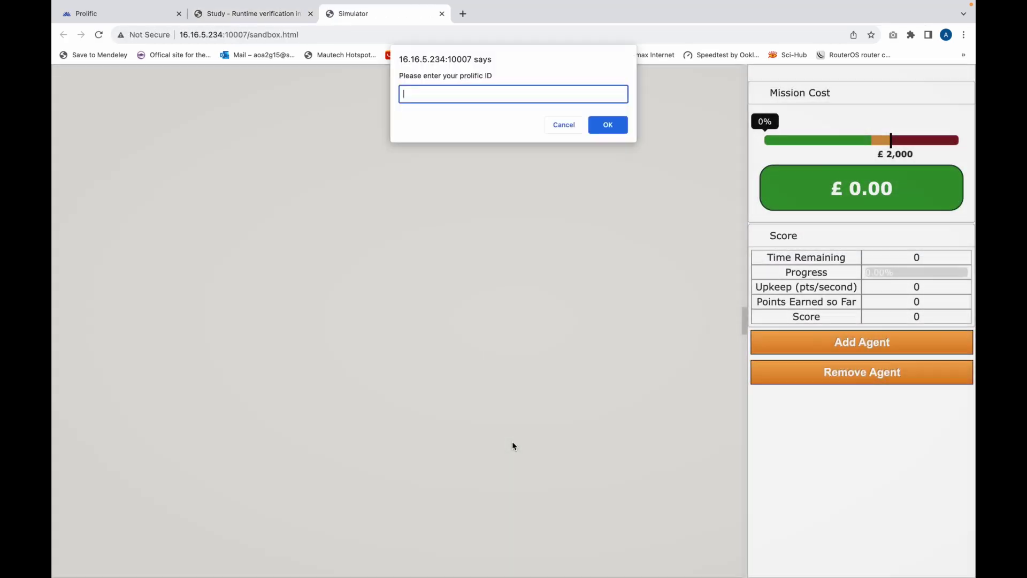
{"action": "left_click", "coordinate": [272, 17]}
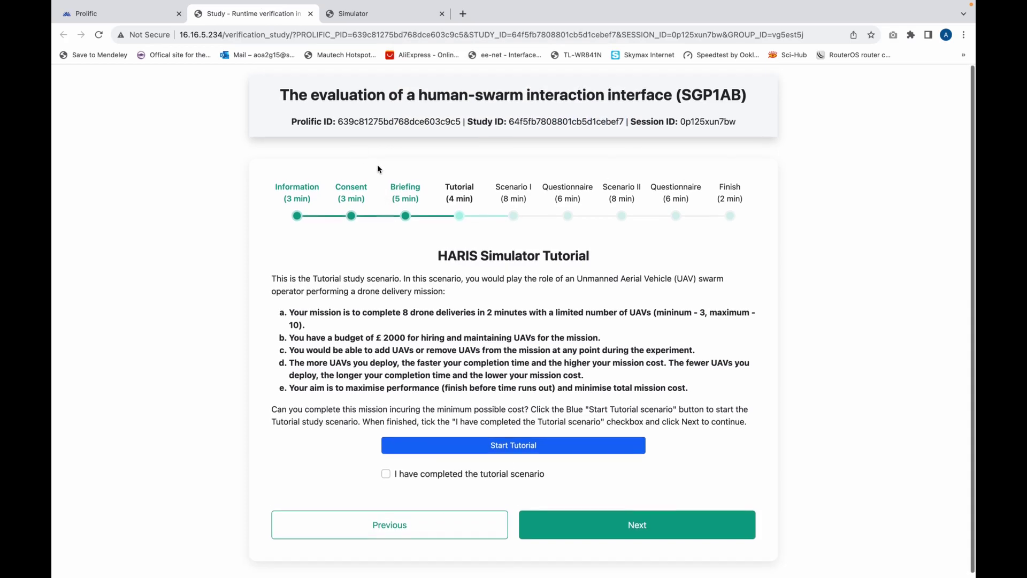
{"action": "left_click_drag", "start_coordinate": [339, 121], "coordinate": [461, 121]}
{"action": "key", "text": "super+c"}
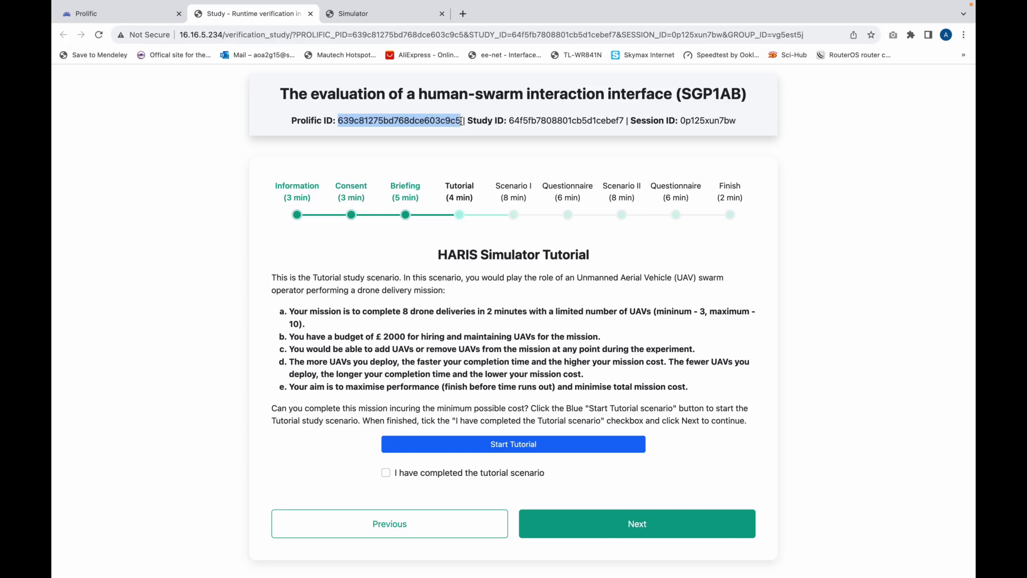
Paste the Prolific ID into the simulator's ID prompt and confirm it.
{"action": "left_click", "coordinate": [399, 14]}
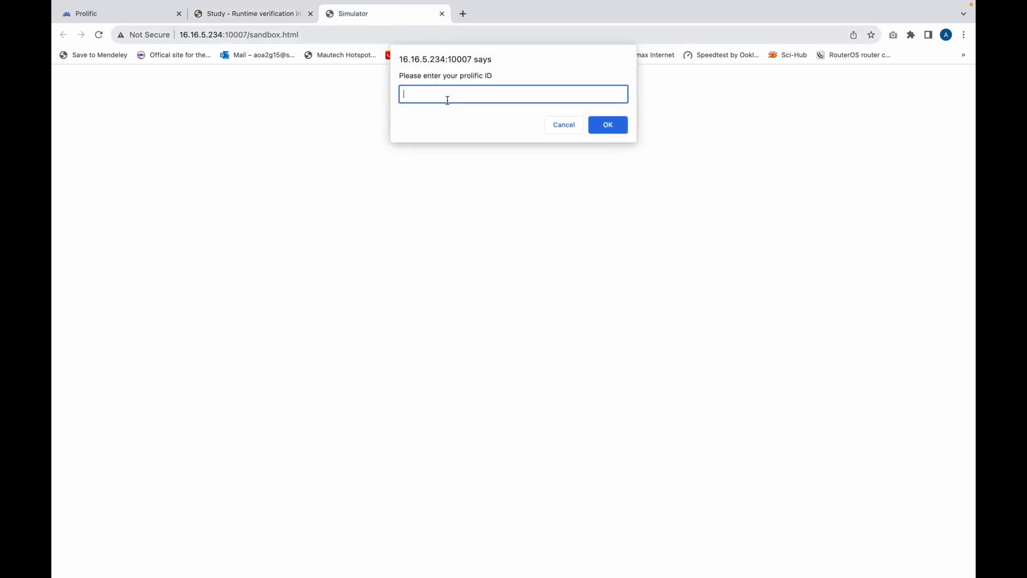
{"action": "left_click", "coordinate": [445, 96]}
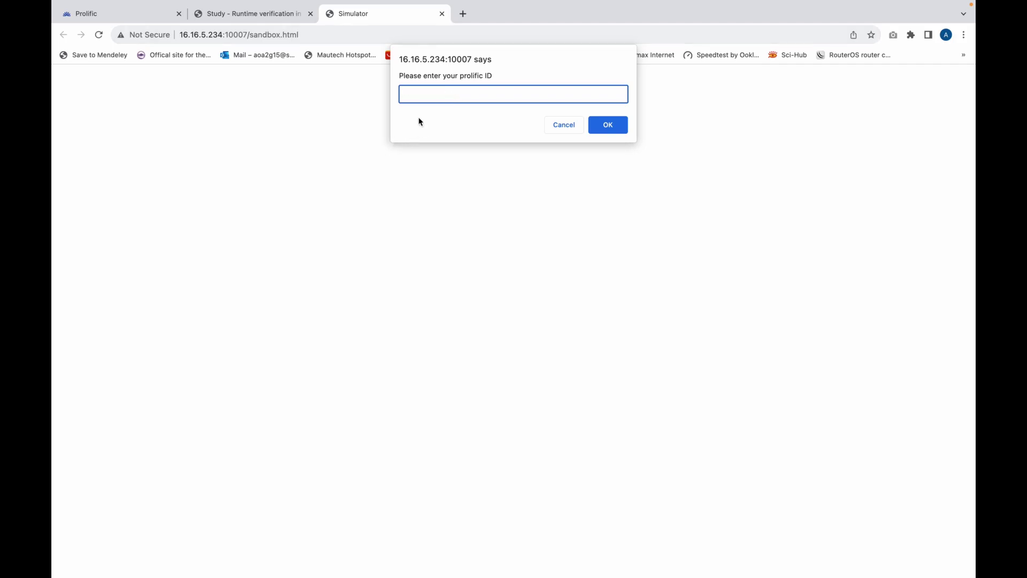
{"action": "right_click", "coordinate": [423, 99]}
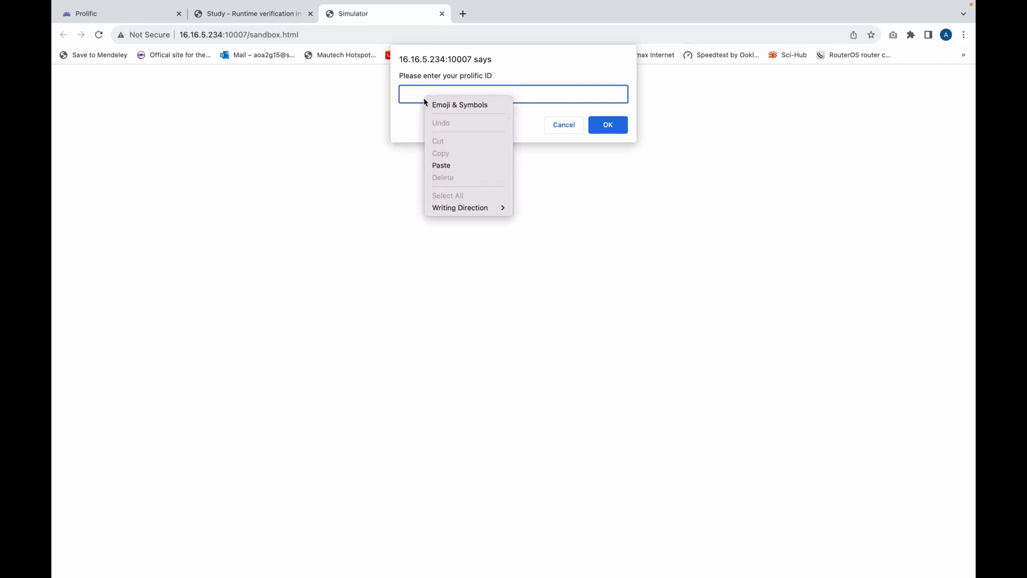
{"action": "left_click", "coordinate": [440, 166]}
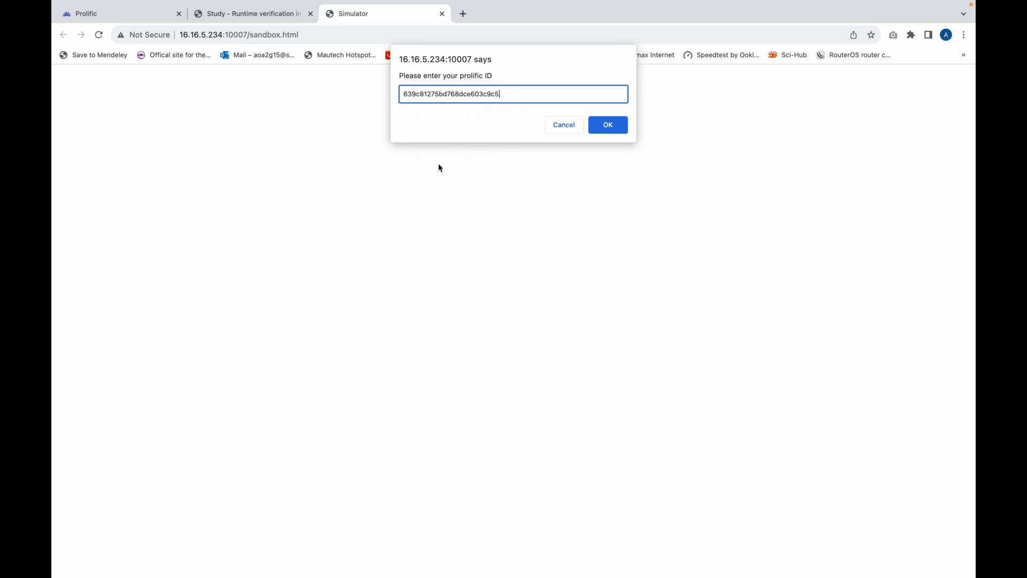
{"action": "left_click", "coordinate": [608, 125]}
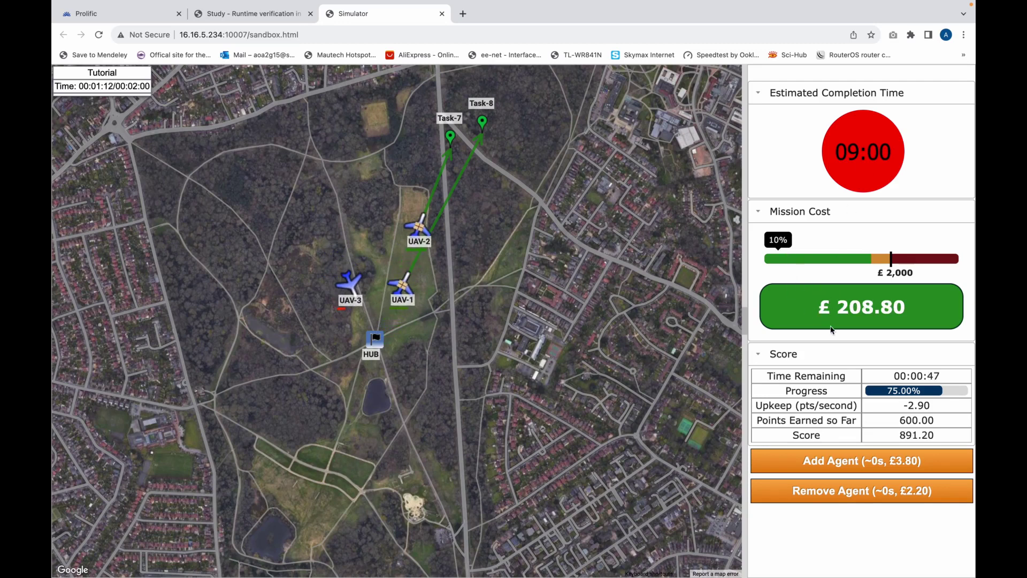
Add one UAV during the tutorial mission, then close the simulator tab when it ends.
{"action": "left_click", "coordinate": [870, 461]}
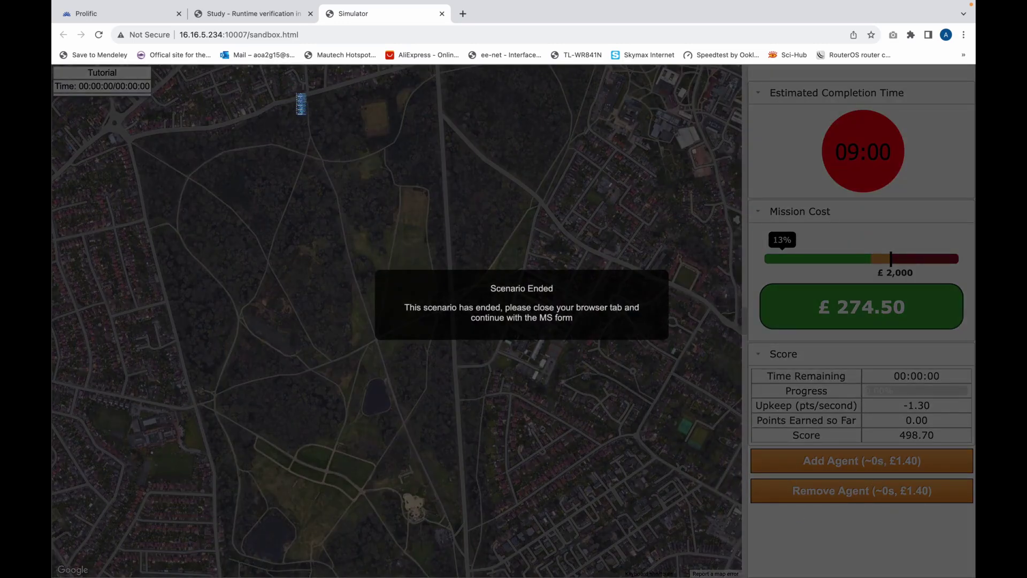
{"action": "left_click", "coordinate": [442, 14]}
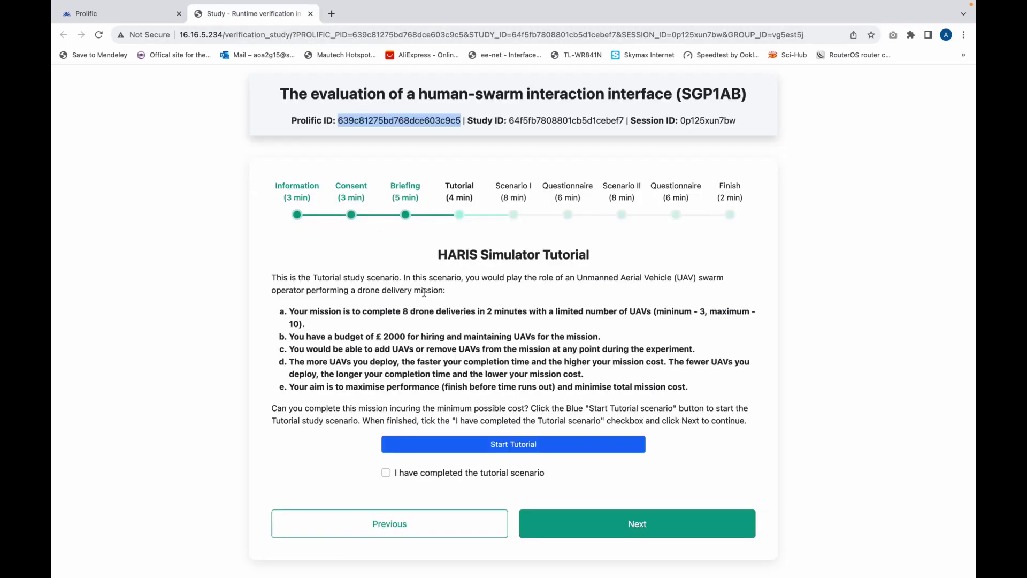
Tick 'I have completed the tutorial scenario', advance to Study Scenario I and start the SNV scenario.
{"action": "scroll", "coordinate": [424, 292], "scroll_direction": "down", "scroll_amount": 1}
{"action": "left_click", "coordinate": [385, 469]}
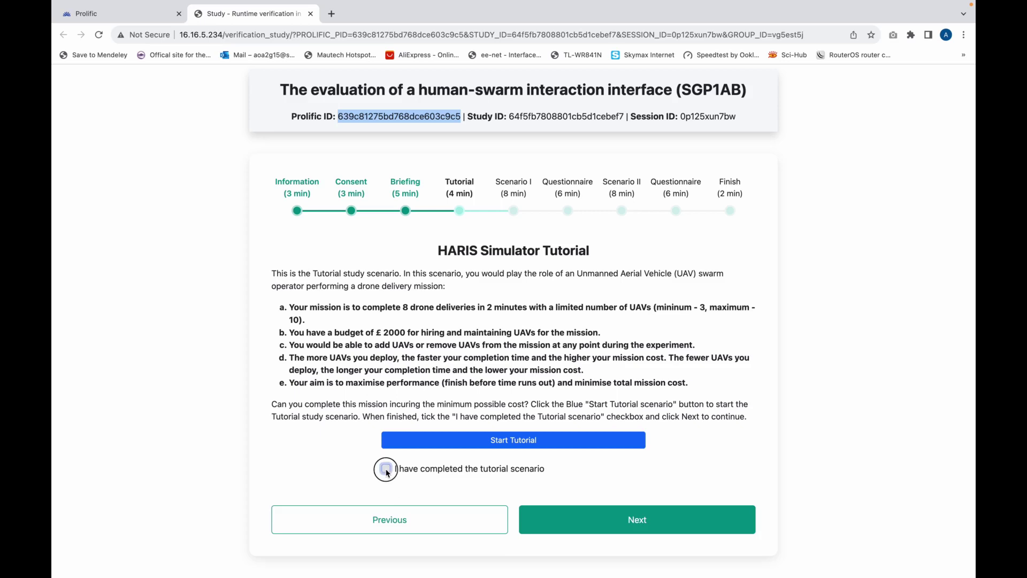
{"action": "left_click", "coordinate": [570, 522]}
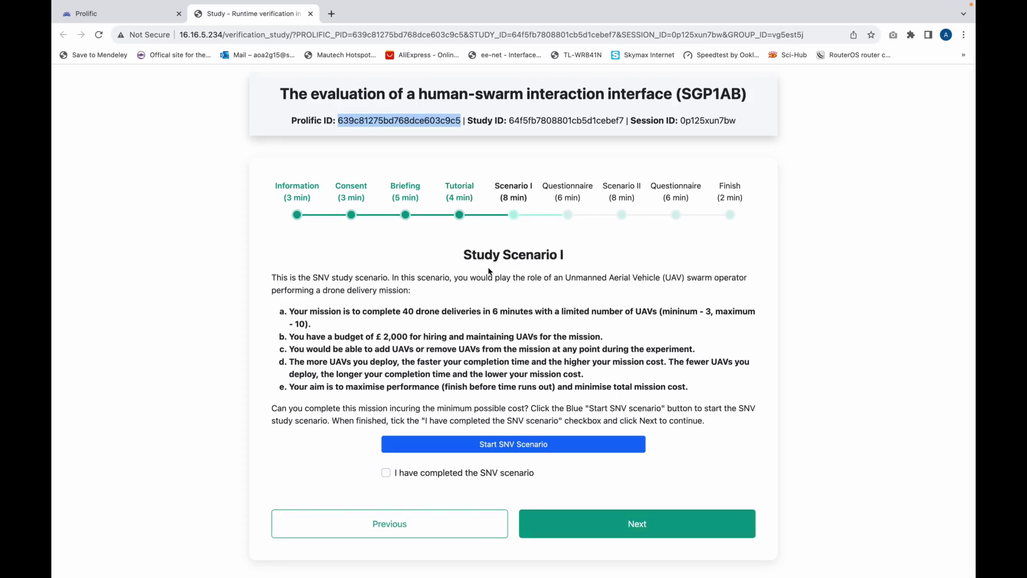
{"action": "left_click", "coordinate": [501, 445]}
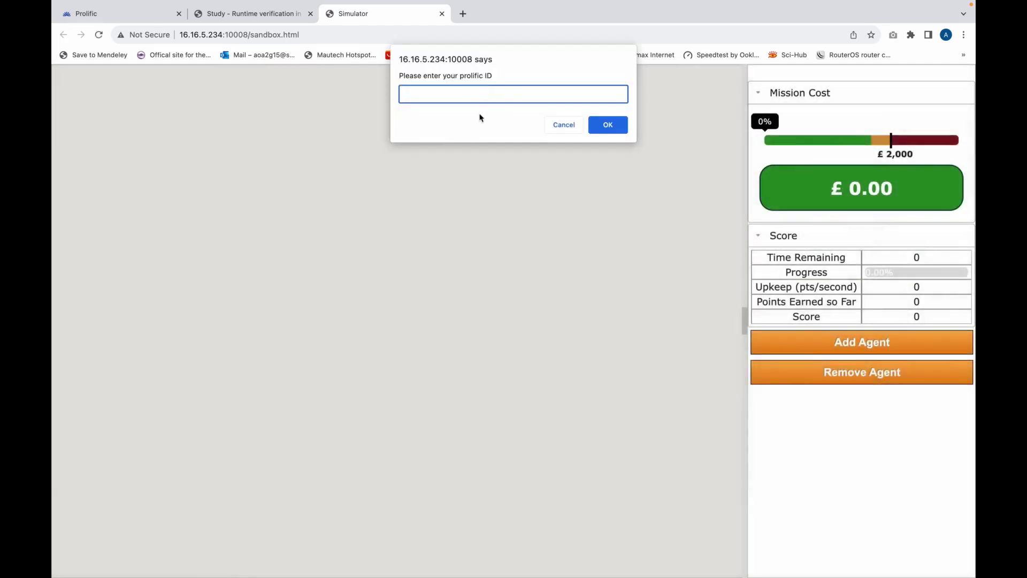
Paste the Prolific ID to start the SNV mission, then add another UAV.
{"action": "key", "text": "super+v"}
{"action": "left_click", "coordinate": [609, 128]}
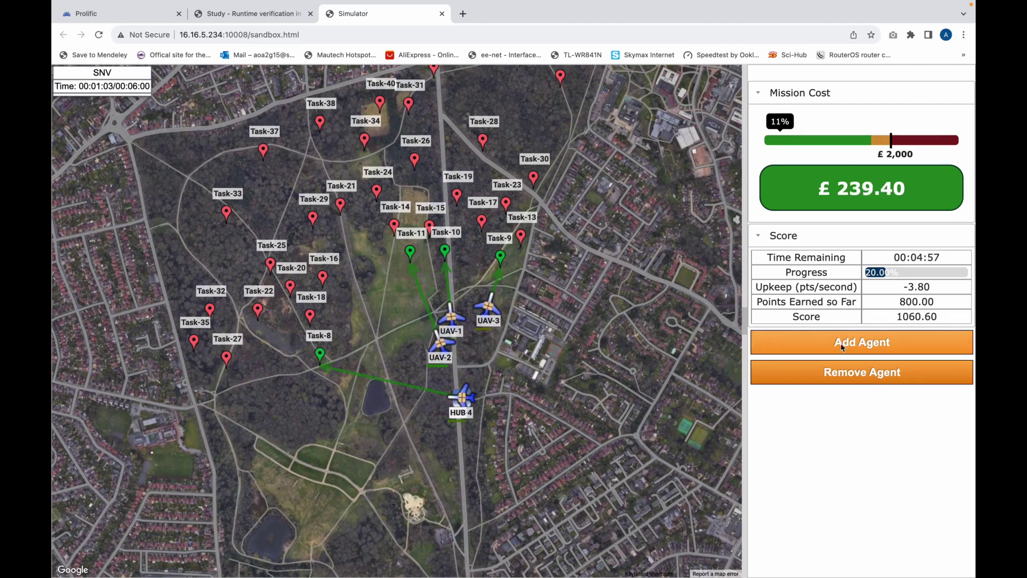
{"action": "left_click", "coordinate": [861, 346]}
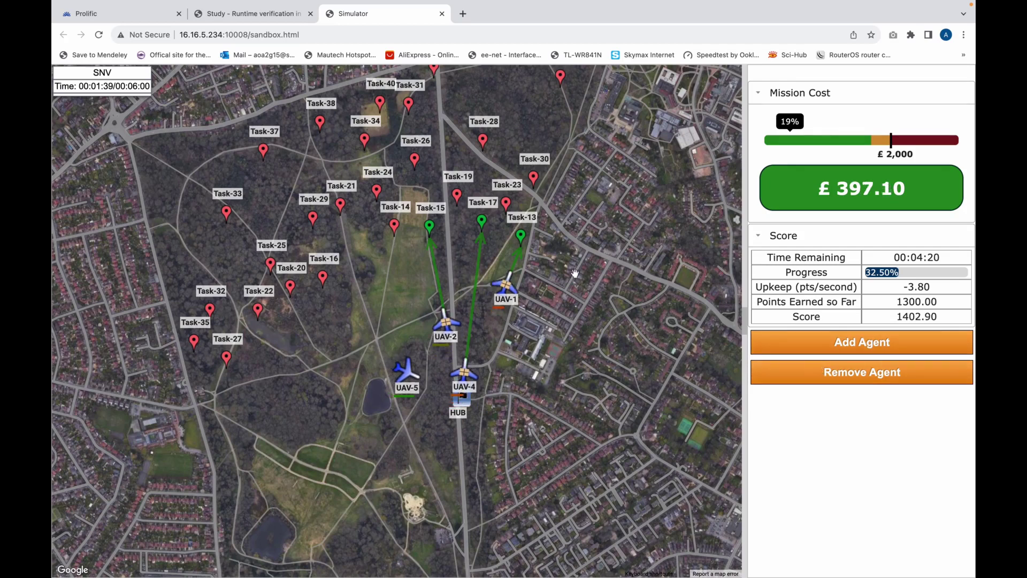
Close the SNV simulator tab and move through the Scenario I questionnaire to Study Scenario II.
{"action": "left_click", "coordinate": [442, 14]}
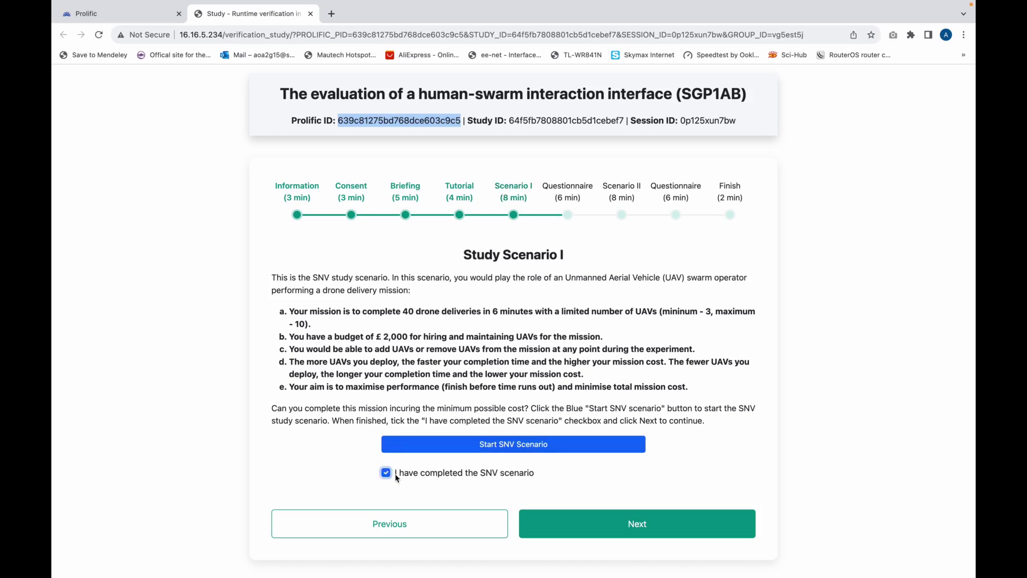
{"action": "left_click", "coordinate": [649, 527]}
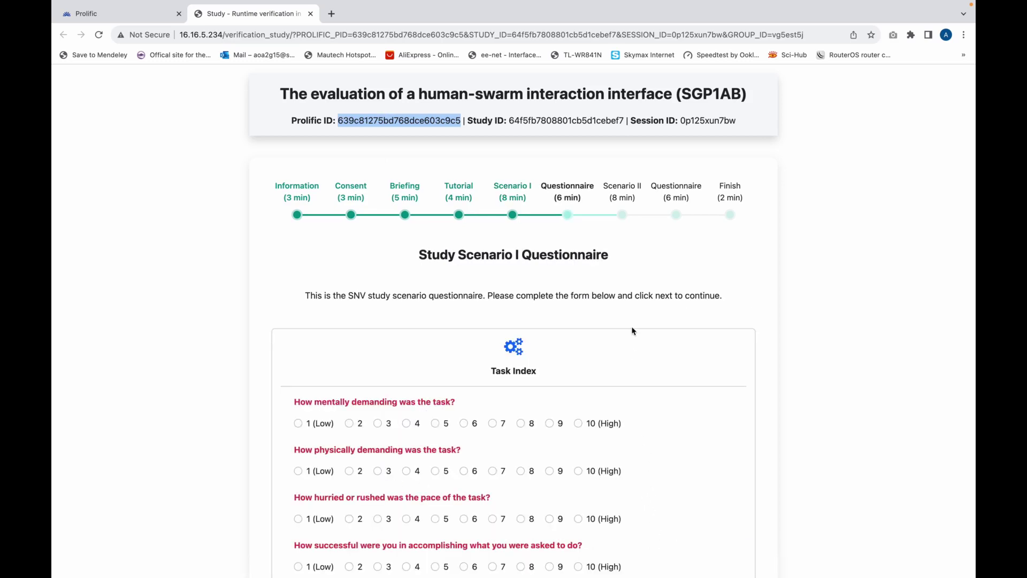
{"action": "scroll", "coordinate": [631, 331], "scroll_direction": "down", "scroll_amount": 10}
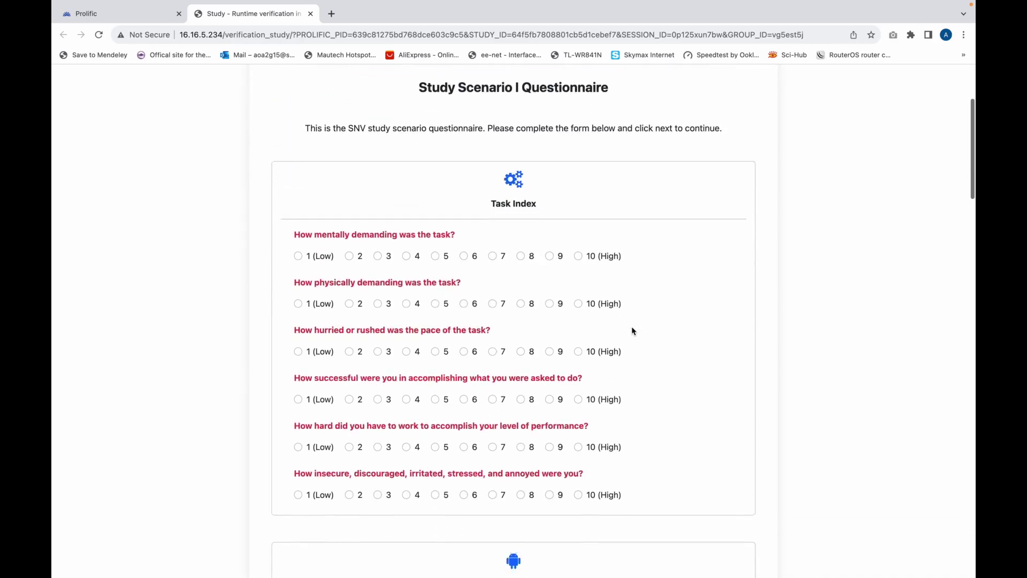
{"action": "scroll", "coordinate": [632, 331], "scroll_direction": "down", "scroll_amount": 20}
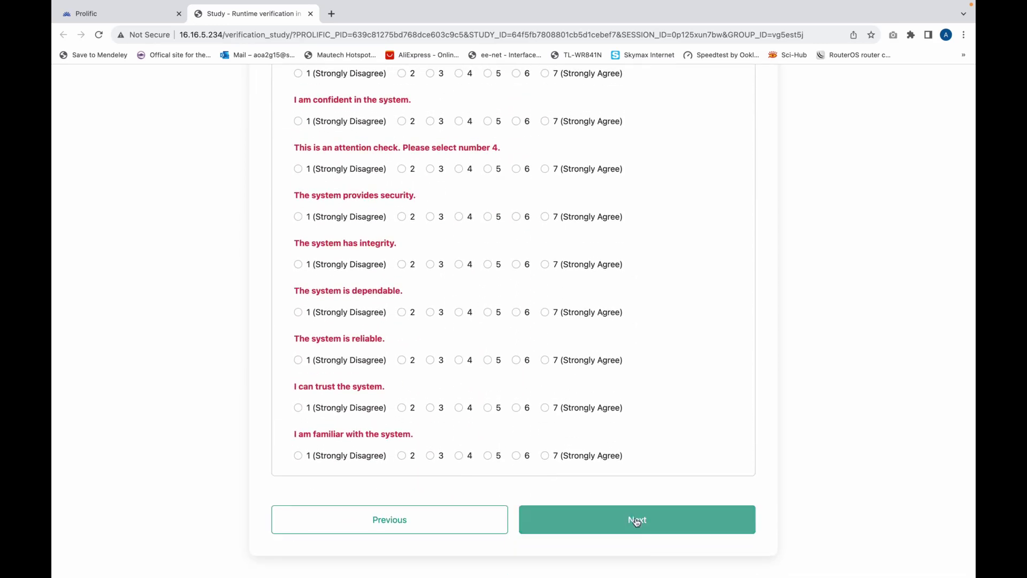
{"action": "left_click", "coordinate": [637, 519]}
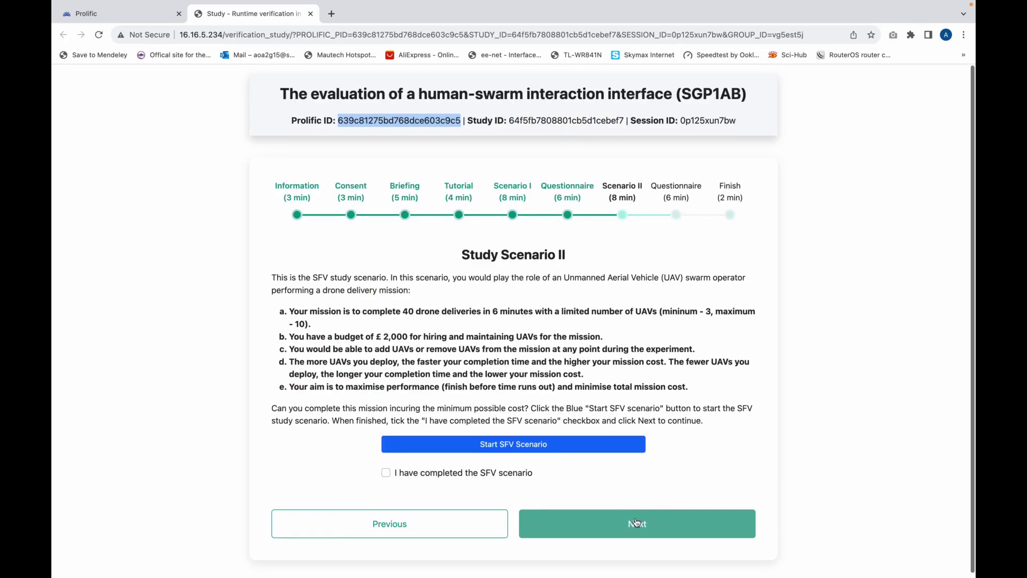
Start the SFV scenario, paste the Prolific ID into its prompt and confirm.
{"action": "left_click", "coordinate": [510, 447]}
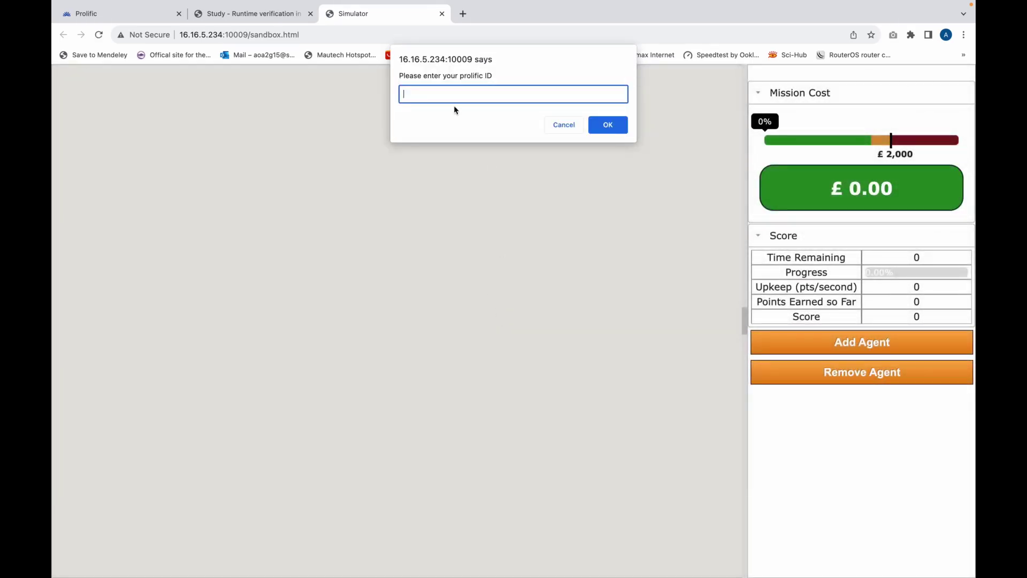
{"action": "right_click", "coordinate": [456, 98]}
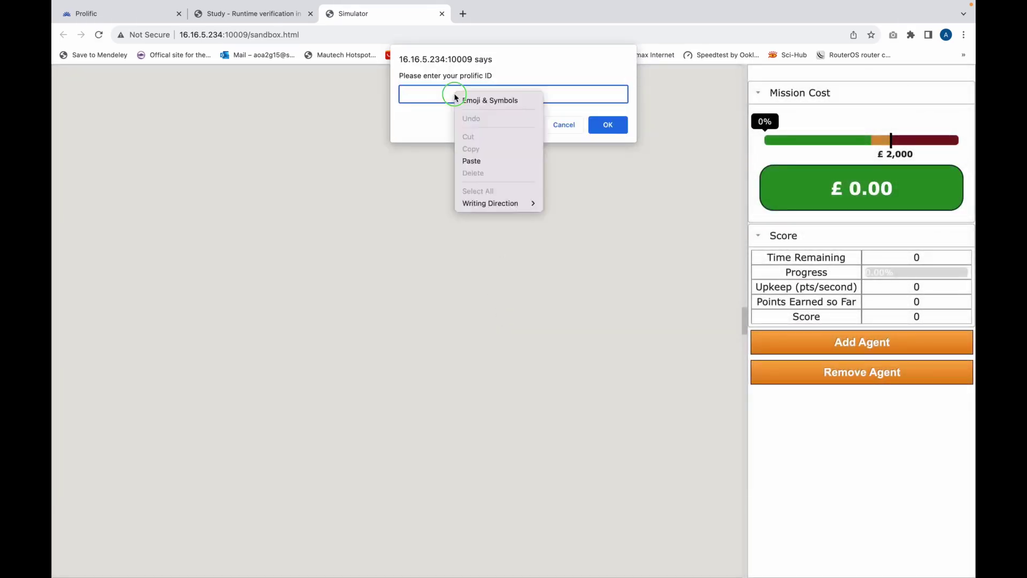
{"action": "left_click", "coordinate": [477, 161]}
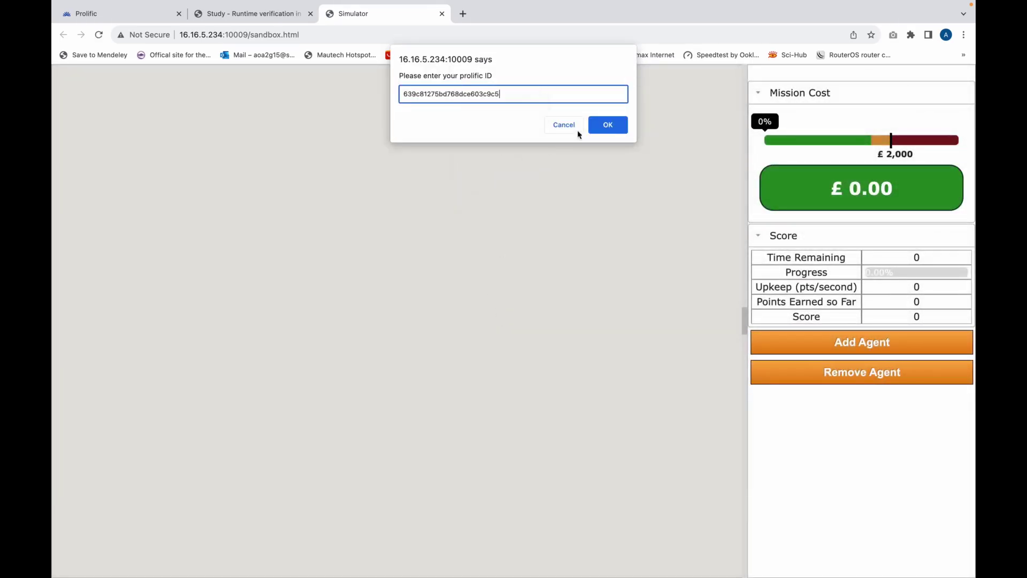
{"action": "left_click", "coordinate": [608, 123]}
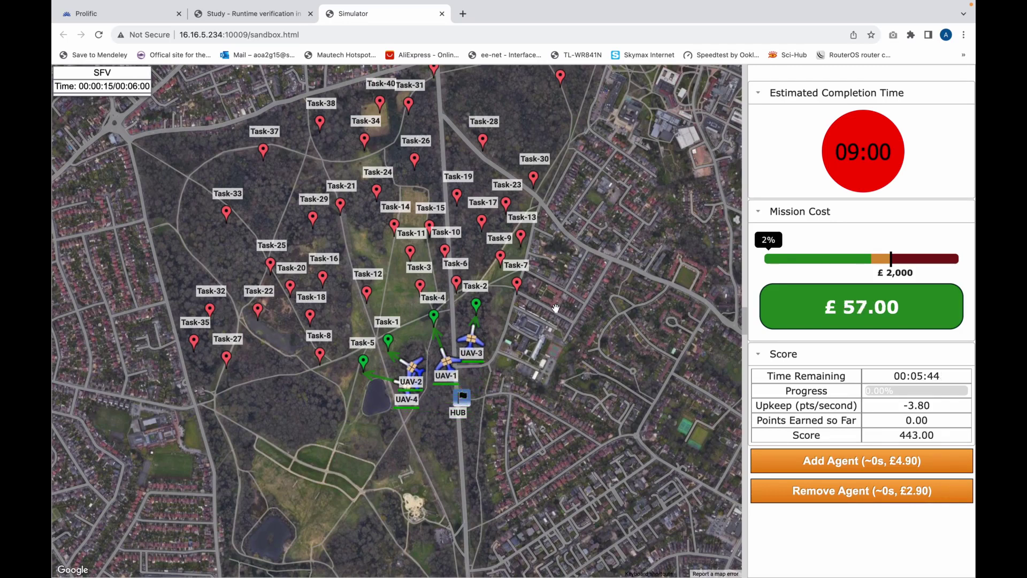
Deploy five more UAVs from the hub, up to the maximum fleet size.
{"action": "left_click", "coordinate": [826, 459]}
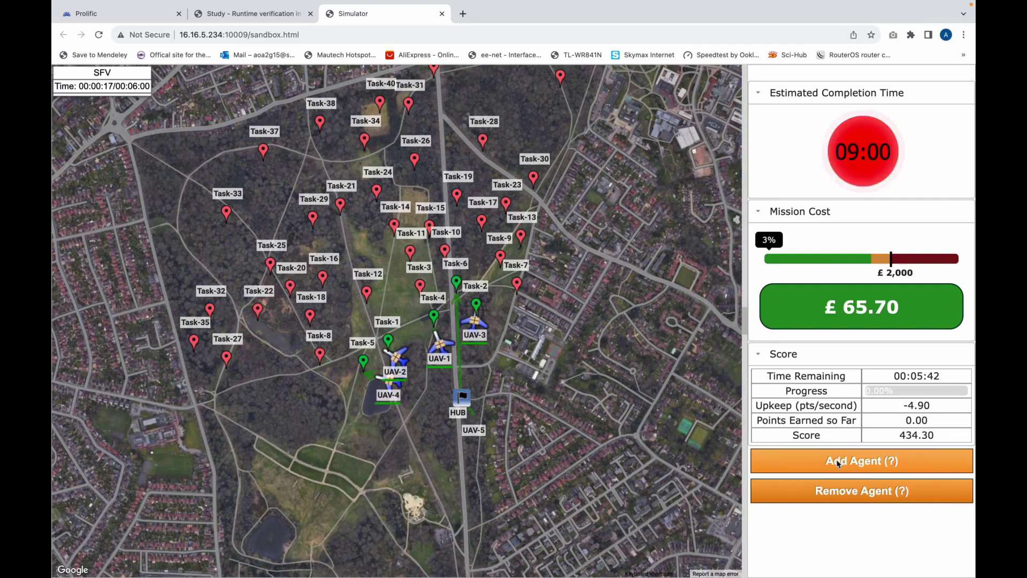
{"action": "left_click", "coordinate": [838, 461]}
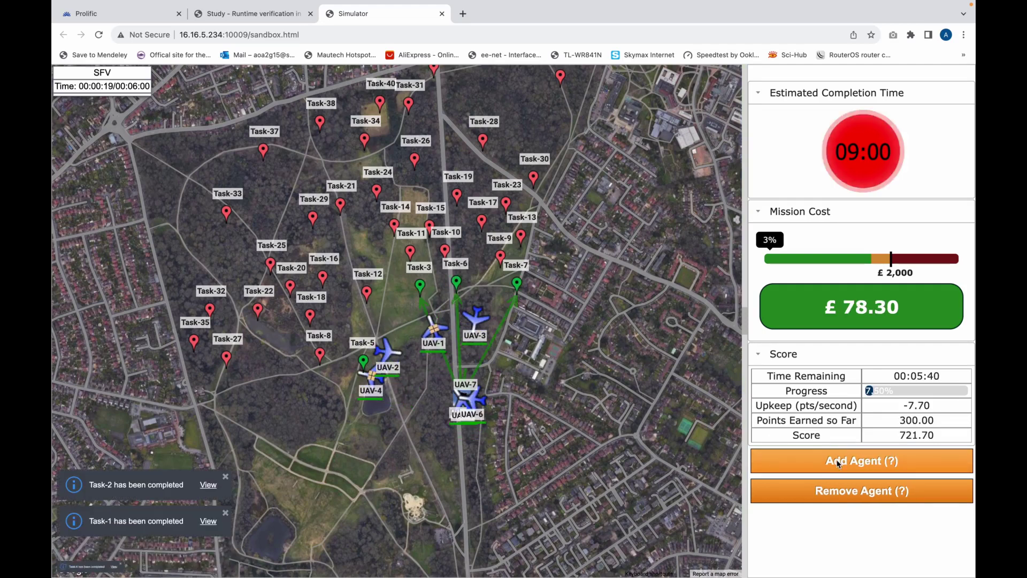
{"action": "left_click", "coordinate": [838, 461]}
{"action": "left_click", "coordinate": [838, 461]}
{"action": "left_click", "coordinate": [838, 463]}
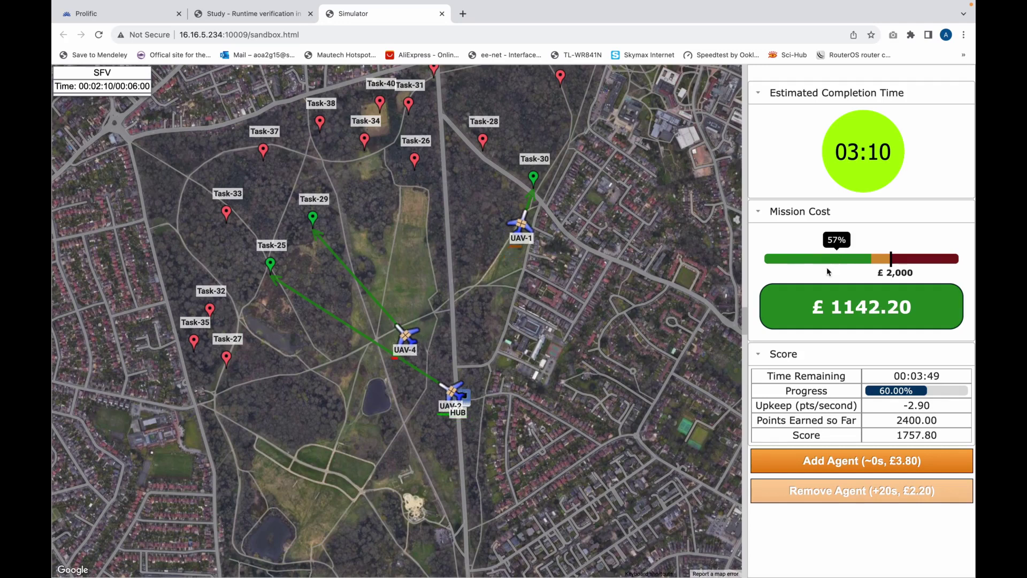
Deploy one extra UAV from the hub, then remove a UAV, as the SFV mission reaches 70% progress.
{"action": "left_click", "coordinate": [830, 472]}
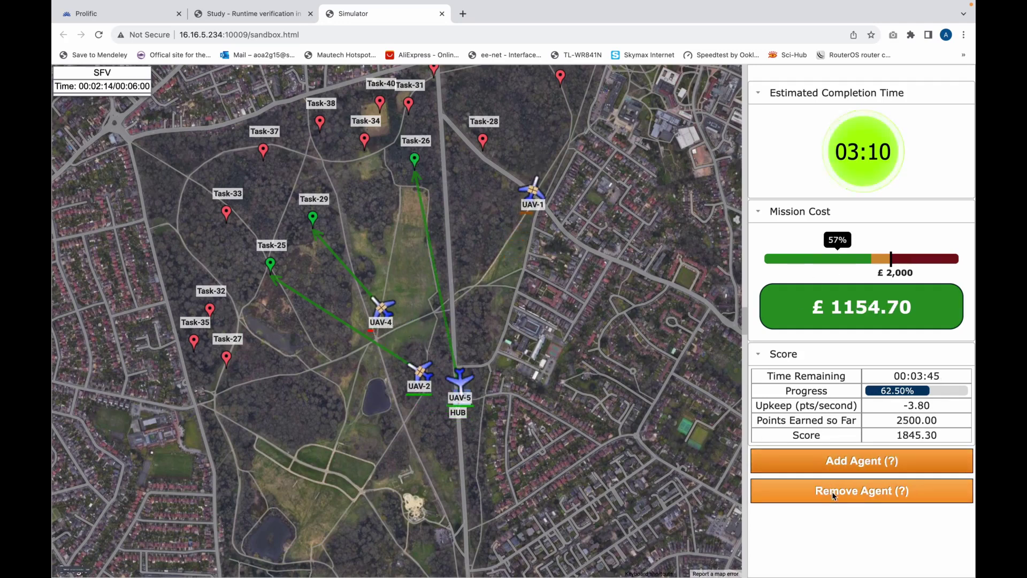
{"action": "left_click", "coordinate": [833, 495]}
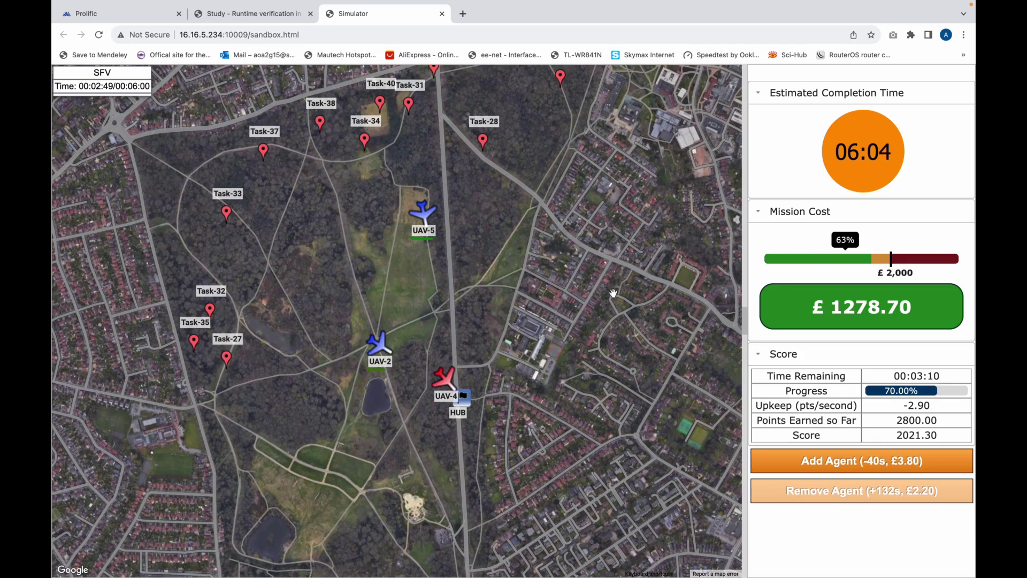
Close the SFV simulator and pass through the Scenario II questionnaire to the Study Conclusion page.
{"action": "left_click", "coordinate": [441, 13]}
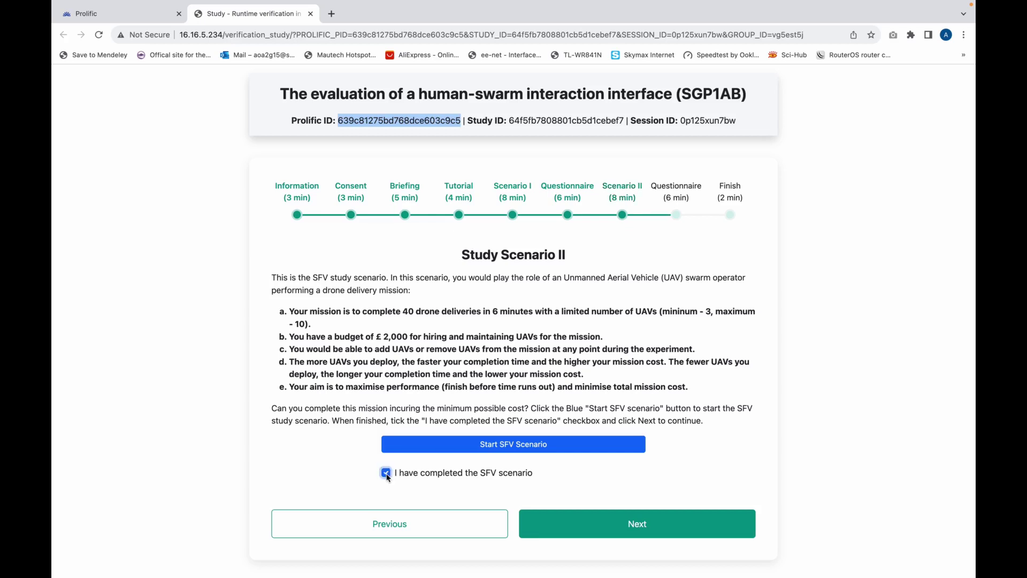
{"action": "left_click", "coordinate": [587, 522]}
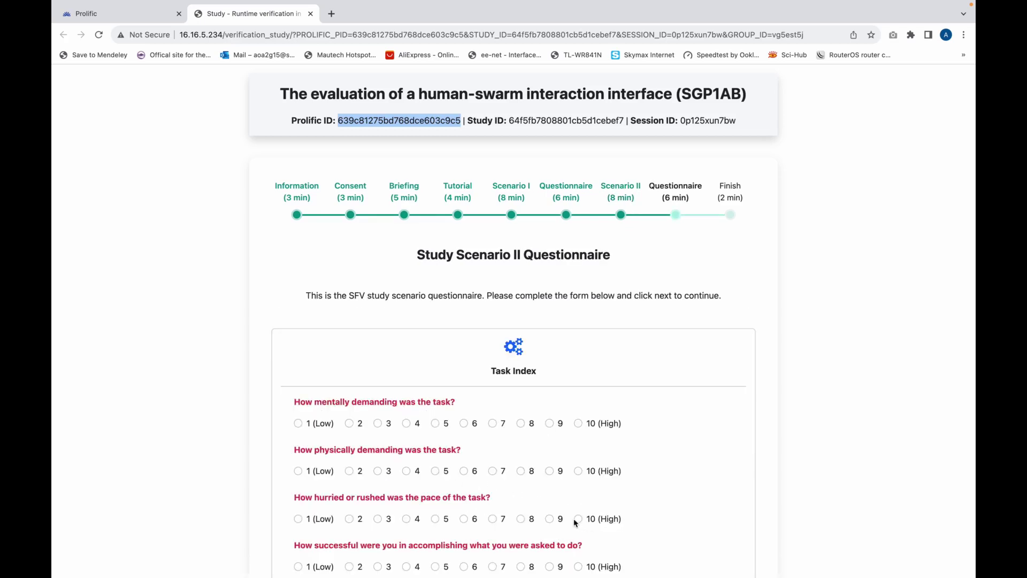
{"action": "scroll", "coordinate": [553, 411], "scroll_direction": "down", "scroll_amount": 12}
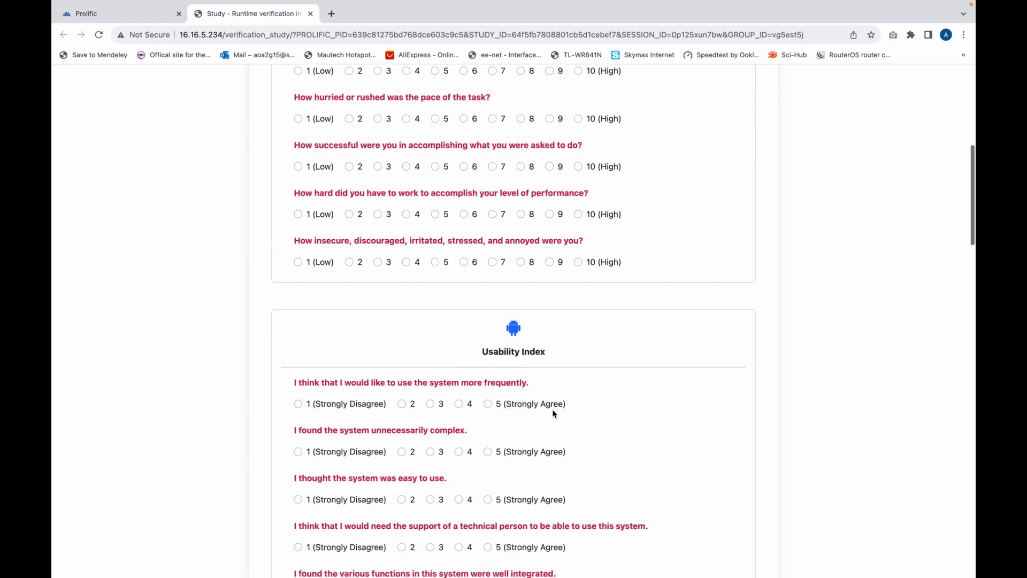
{"action": "scroll", "coordinate": [552, 412], "scroll_direction": "down", "scroll_amount": 15}
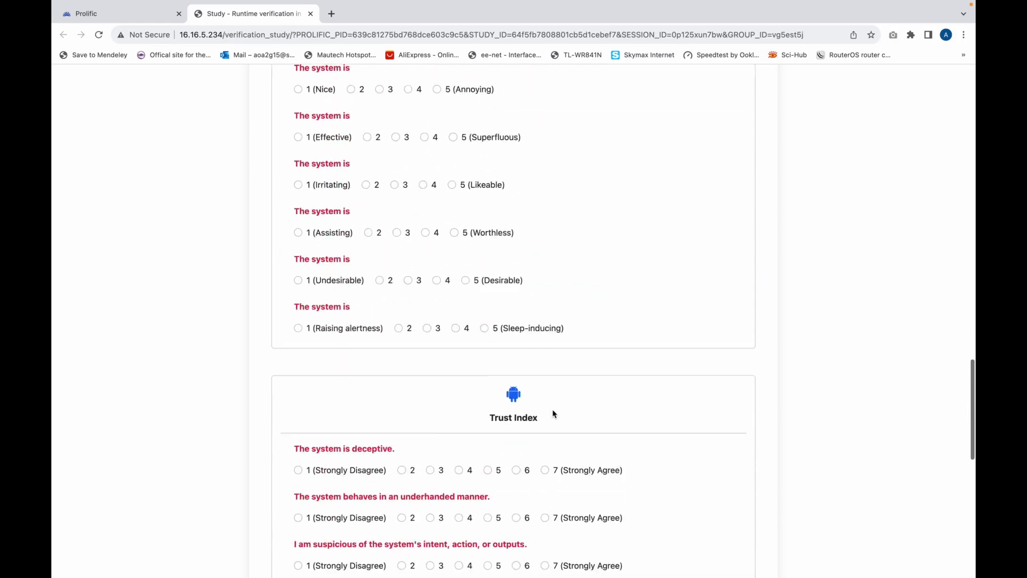
{"action": "scroll", "coordinate": [552, 412], "scroll_direction": "down", "scroll_amount": 5}
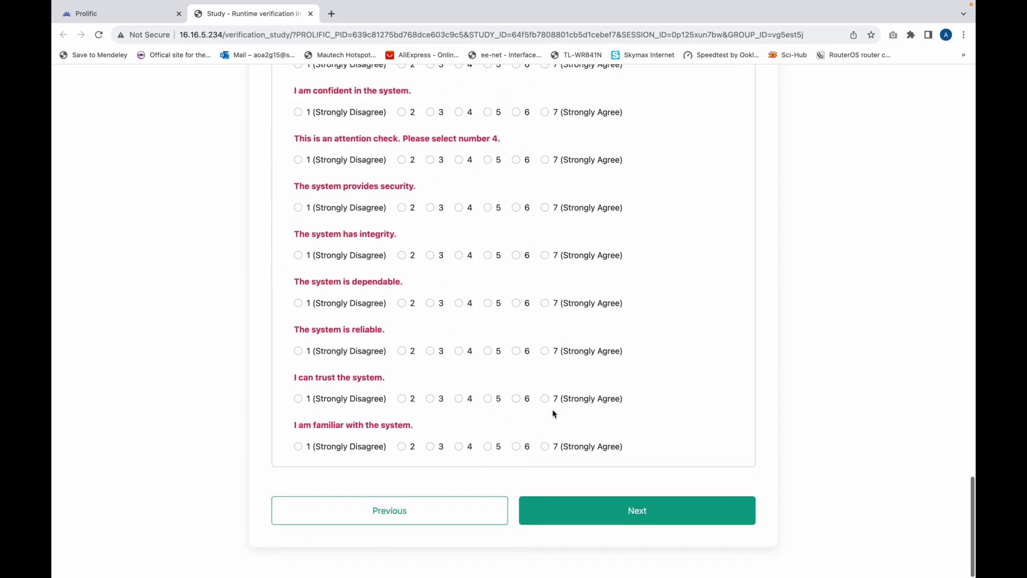
{"action": "left_click", "coordinate": [580, 525]}
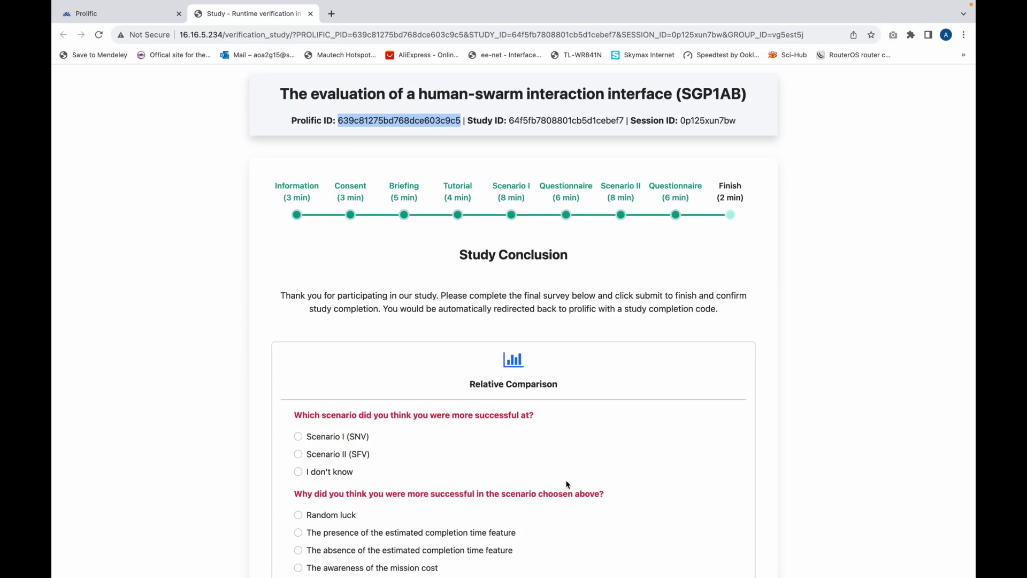
Submit the Study Conclusion Relative Comparison survey, triggering the redirect to Prolific's completion page.
{"action": "scroll", "coordinate": [568, 484], "scroll_direction": "down", "scroll_amount": 3}
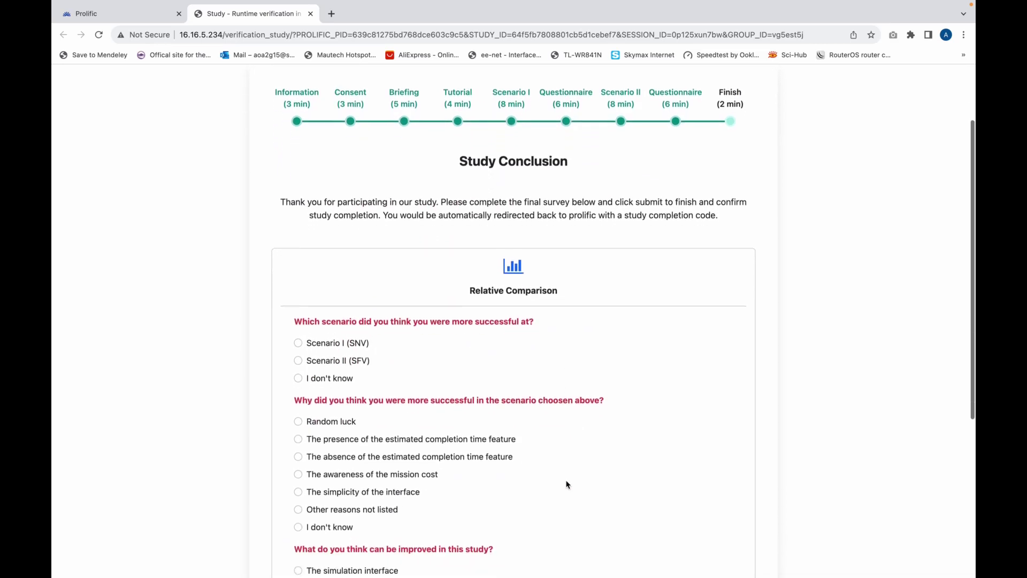
{"action": "scroll", "coordinate": [567, 484], "scroll_direction": "down", "scroll_amount": 4}
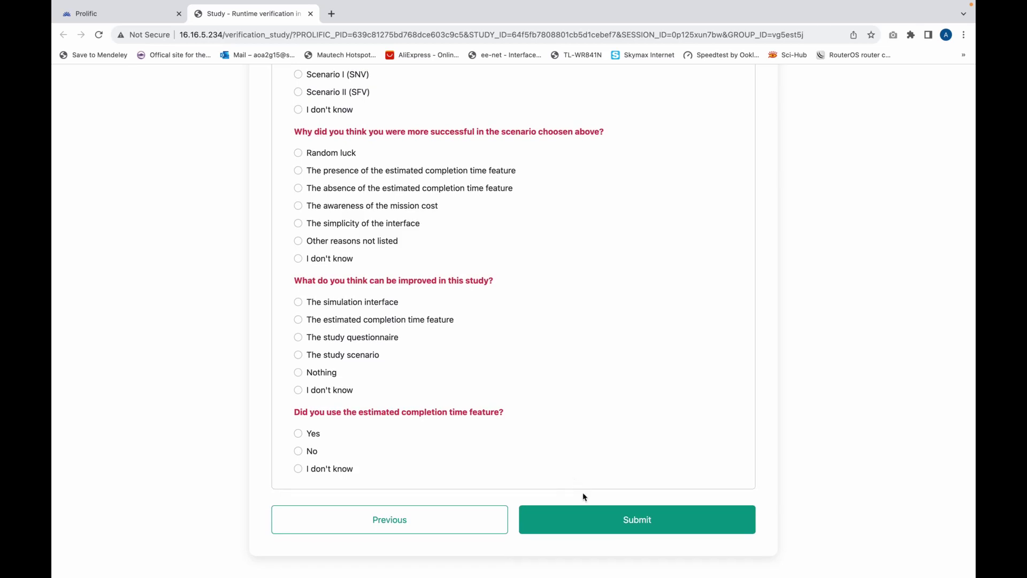
{"action": "left_click", "coordinate": [611, 522]}
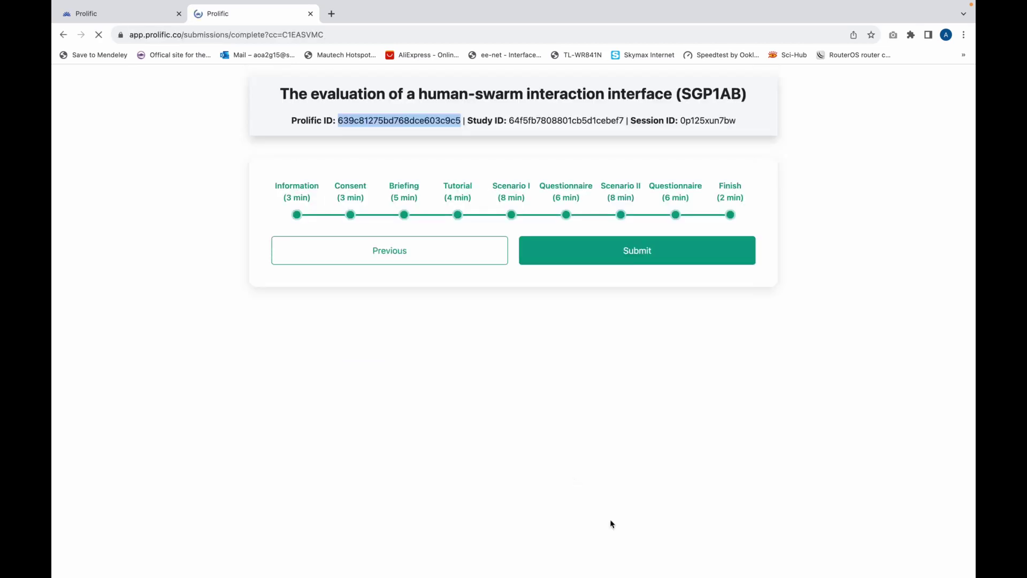